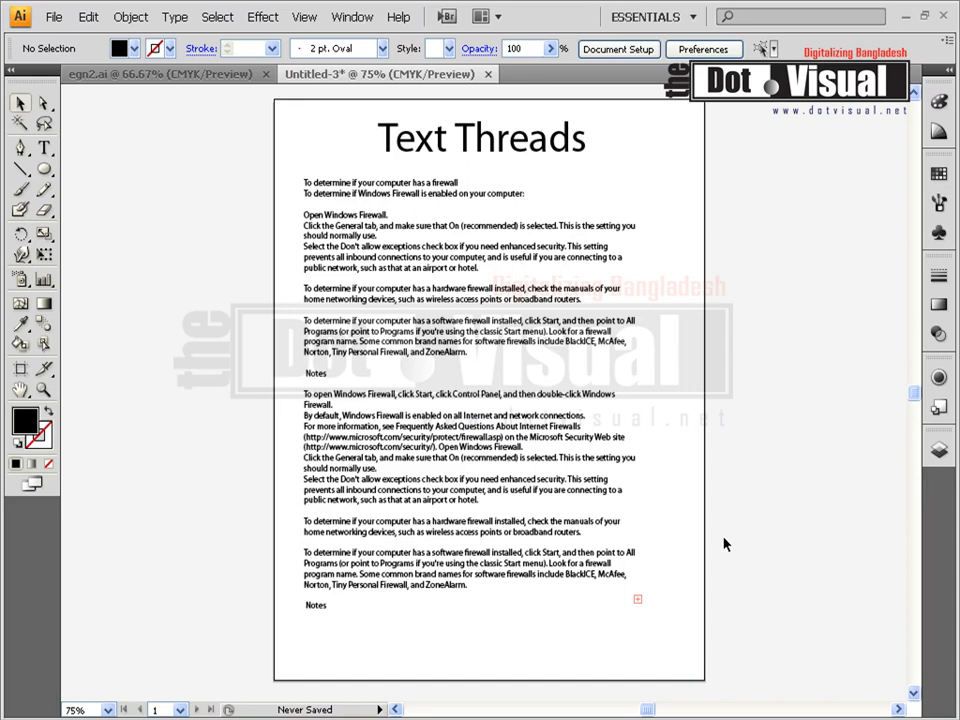
Resize the firewall body text frame into a tall, narrow column filling the left half of the page
click(330, 204)
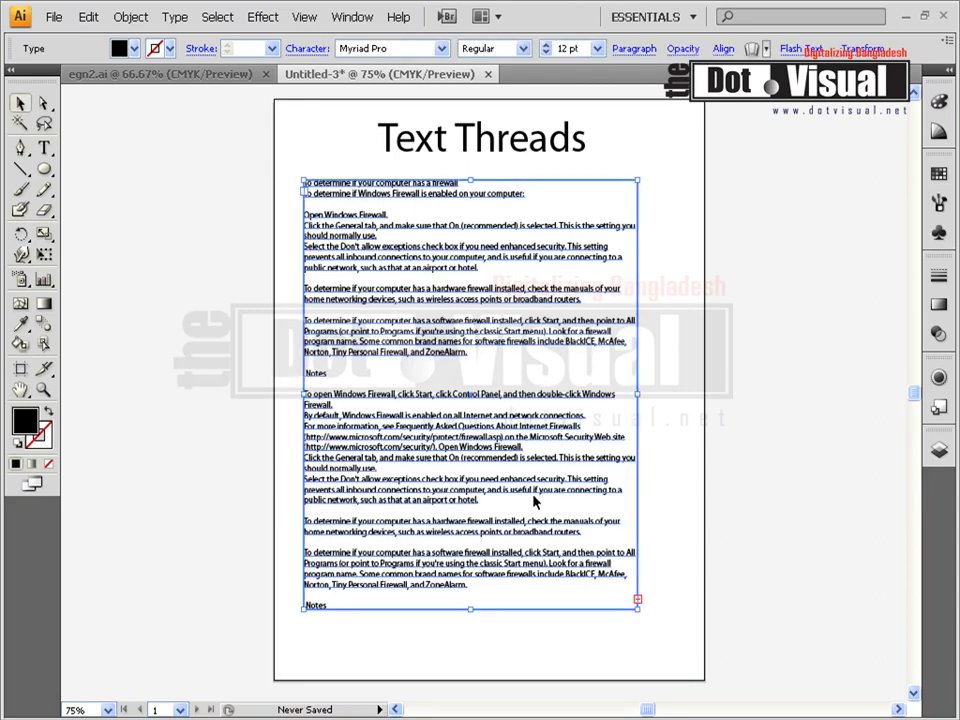
drag(470, 608, 462, 633)
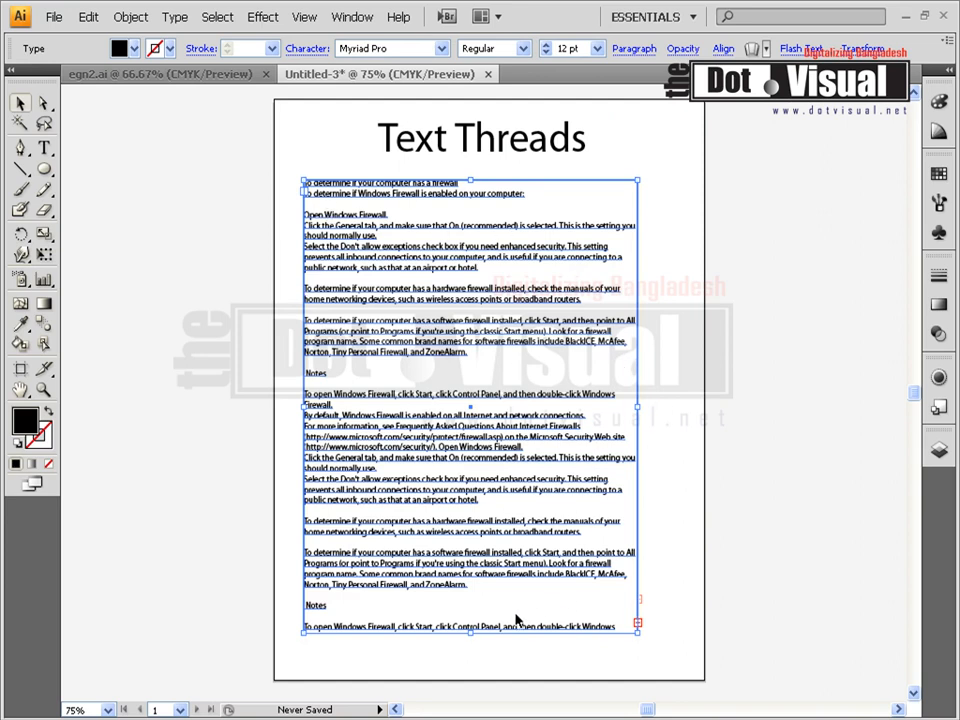
drag(514, 630, 514, 590)
drag(637, 391, 654, 388)
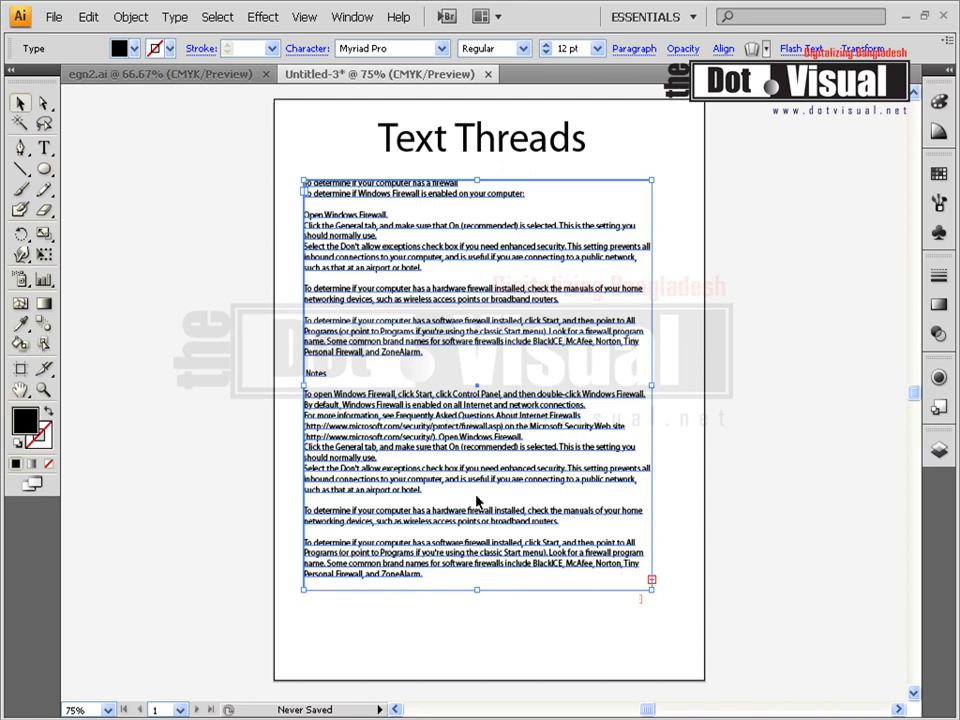
drag(654, 386, 664, 386)
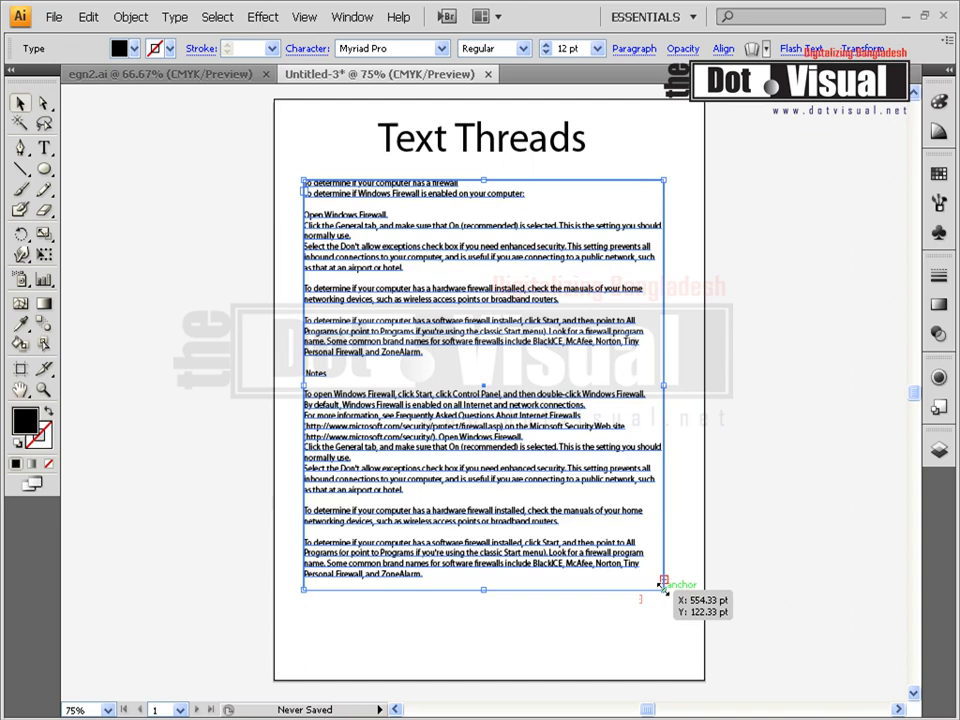
drag(663, 585, 460, 646)
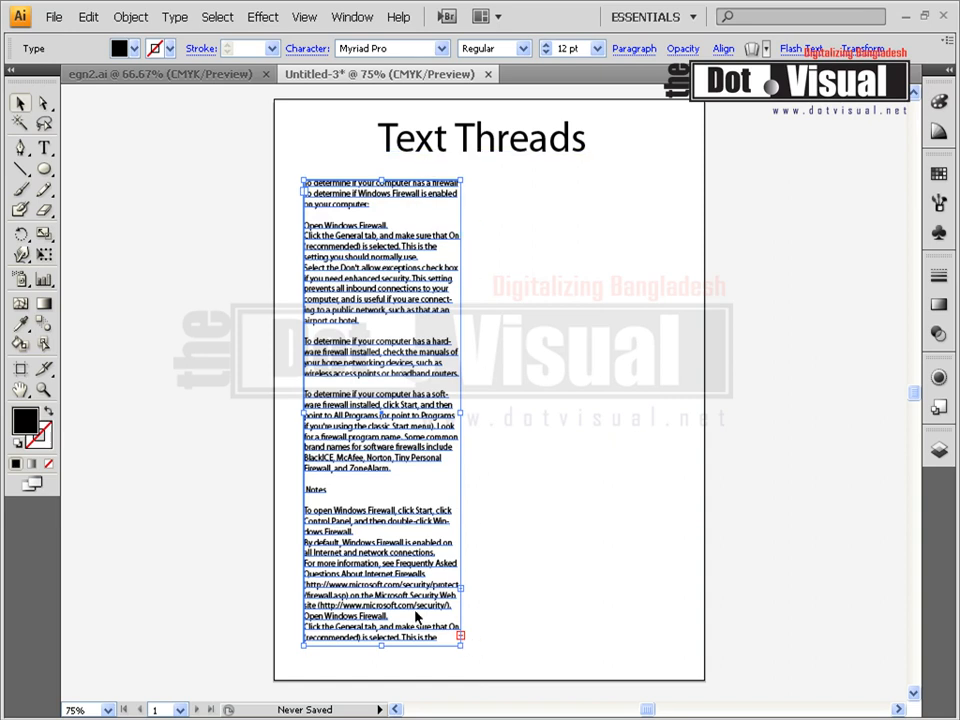
scroll(412, 667, down, 5)
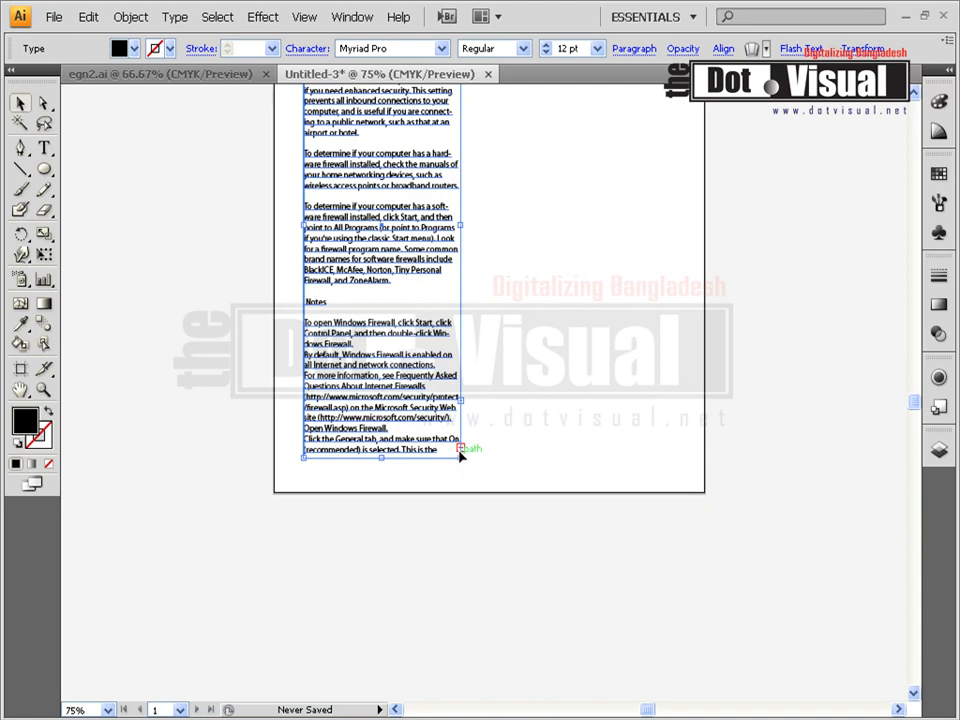
scroll(527, 546, up, 4)
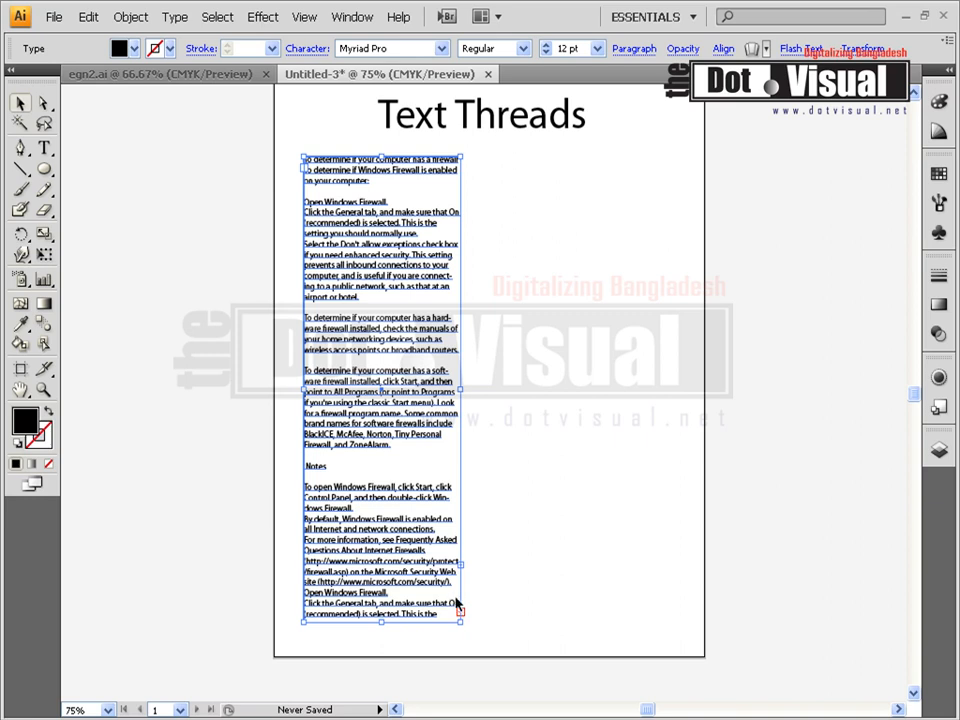
key(t)
click(461, 613)
click(459, 612)
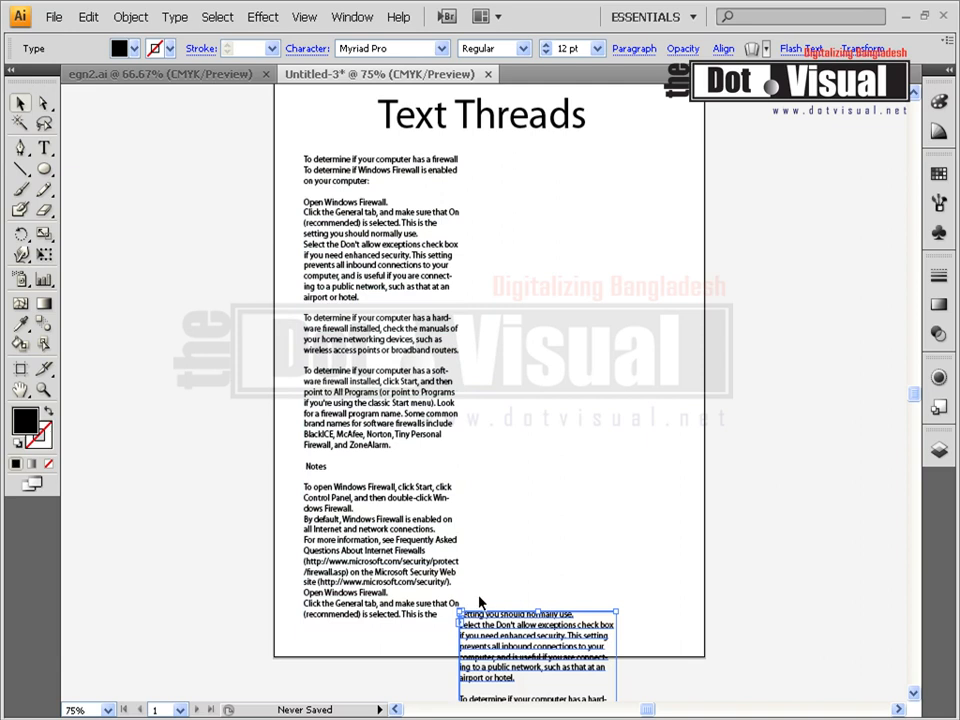
scroll(479, 602, down, 5)
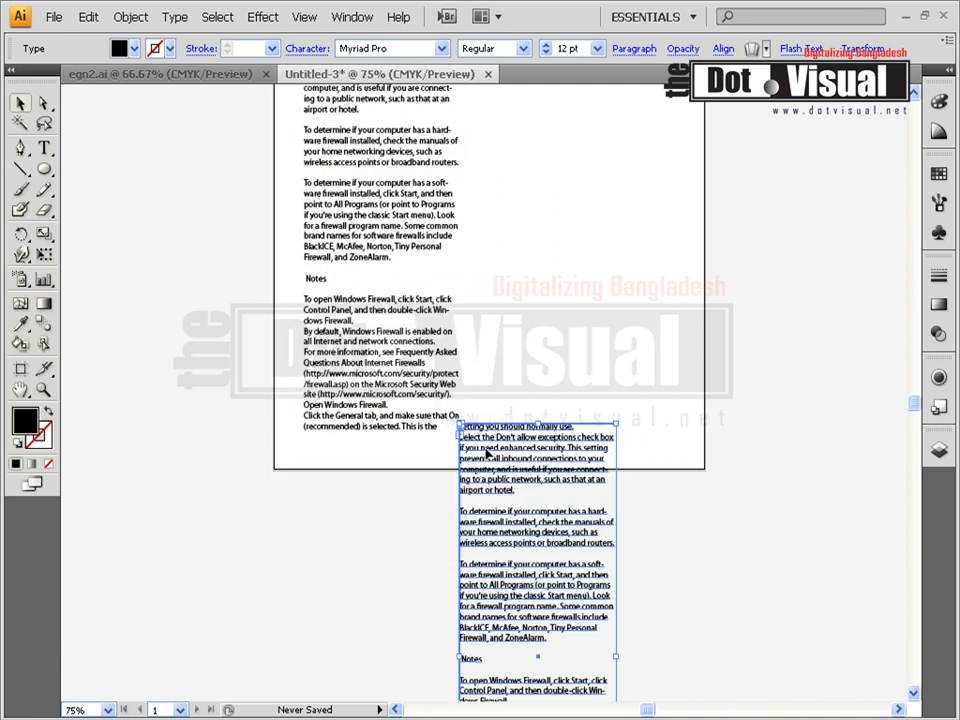
scroll(495, 483, down, 4)
key(Delete)
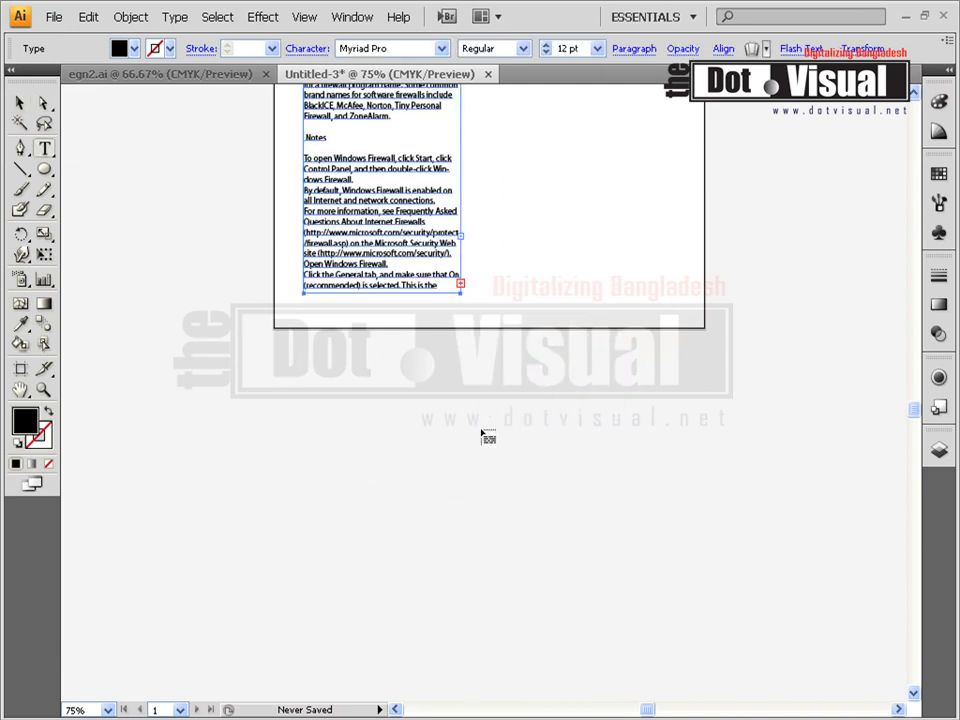
scroll(489, 446, up, 8)
scroll(477, 590, up, 2)
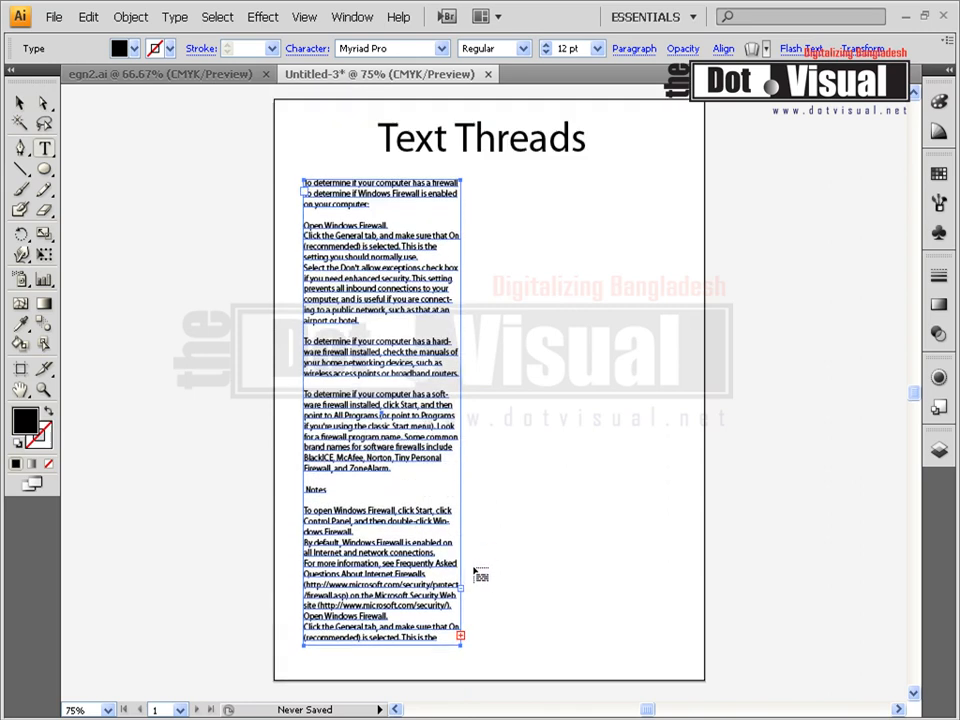
Thread the left column's overflow text into a new frame drawn alongside it, filling the right half of the page
click(20, 103)
click(204, 305)
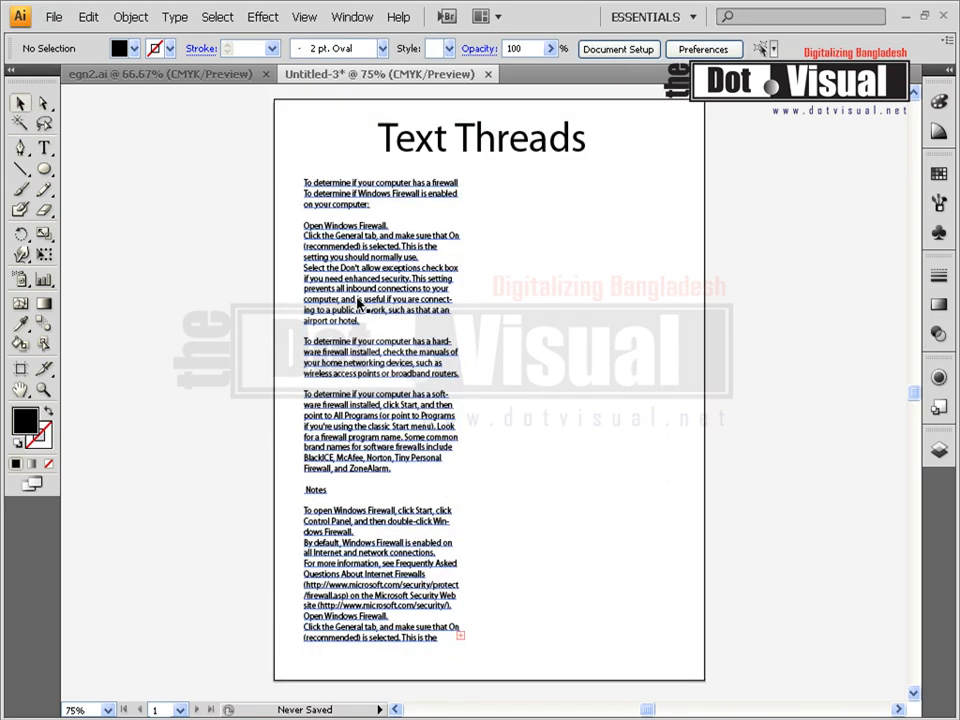
click(463, 638)
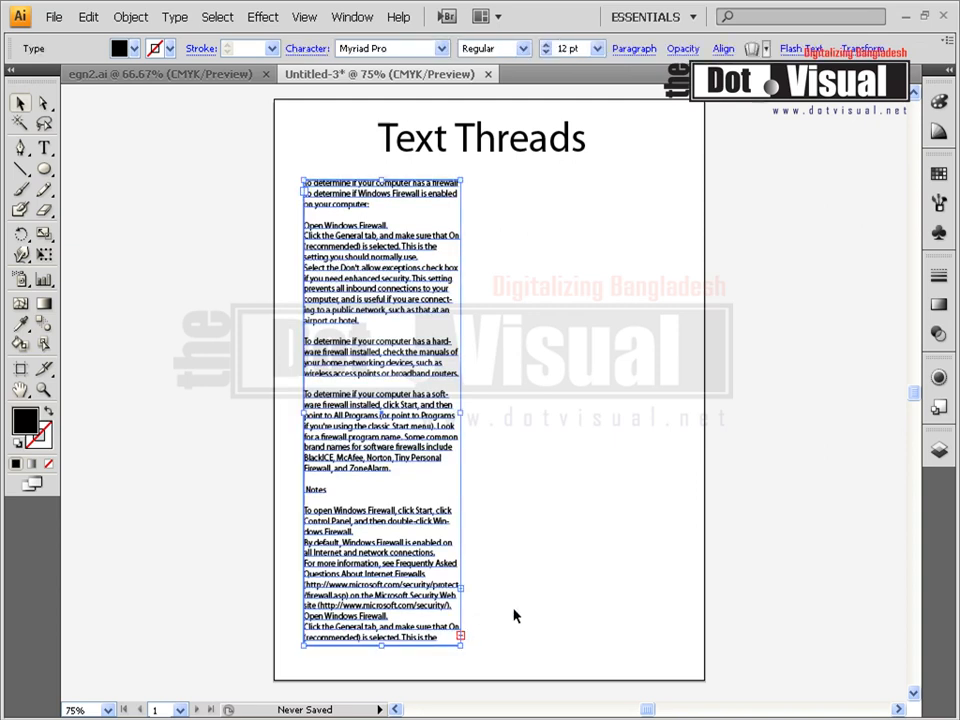
click(460, 636)
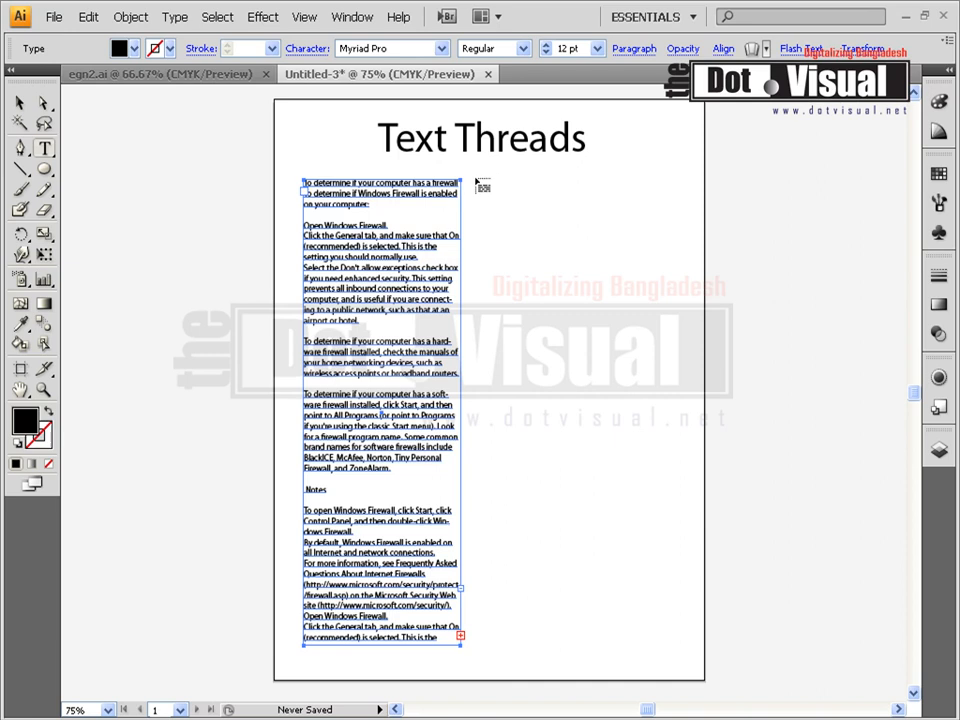
drag(477, 182, 652, 641)
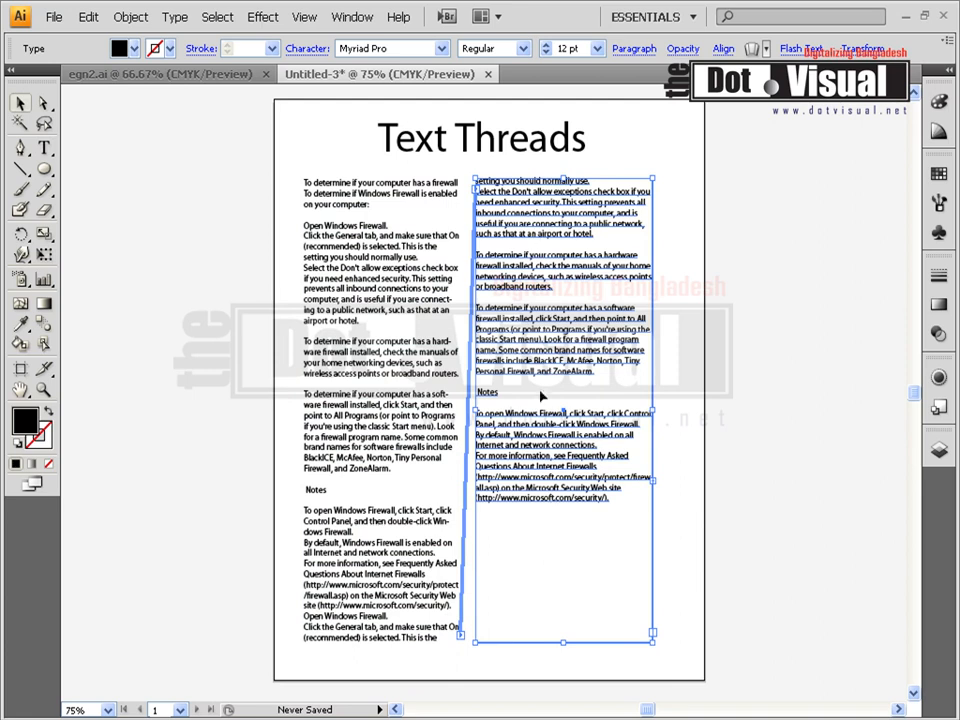
click(124, 206)
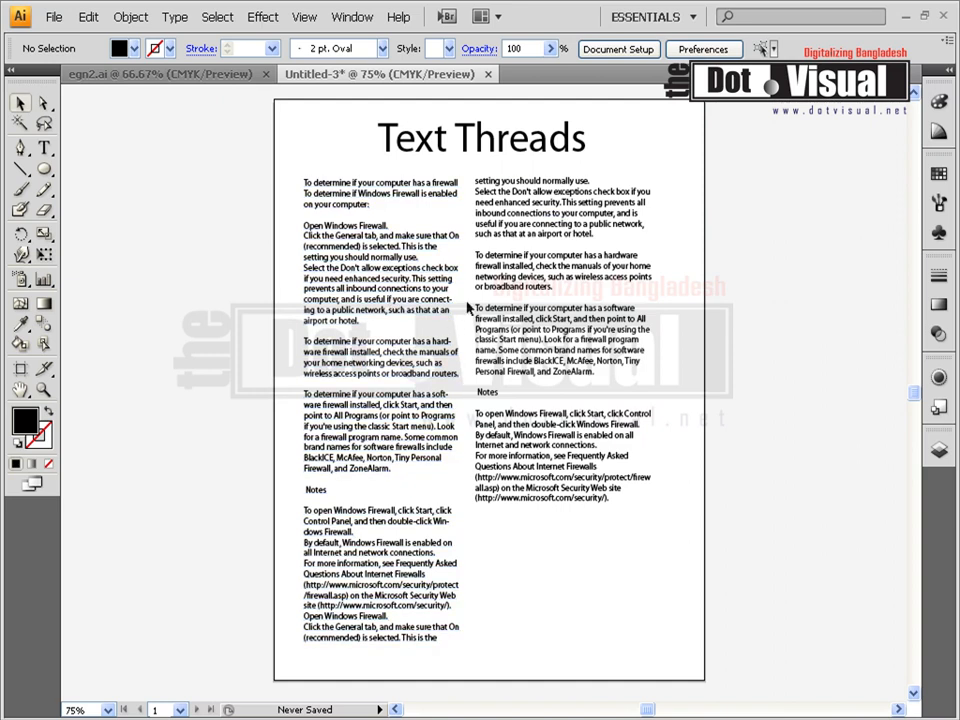
Extend the left column's text frame slightly further down the page so the threaded text reflows between both columns
click(425, 286)
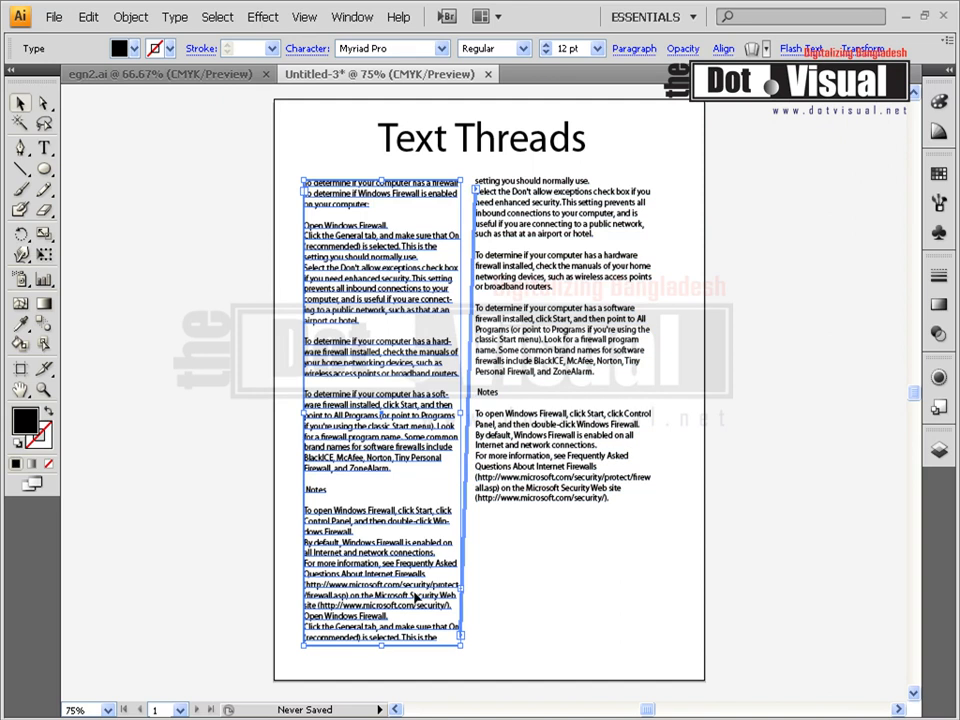
click(534, 636)
scroll(534, 636, down, 2)
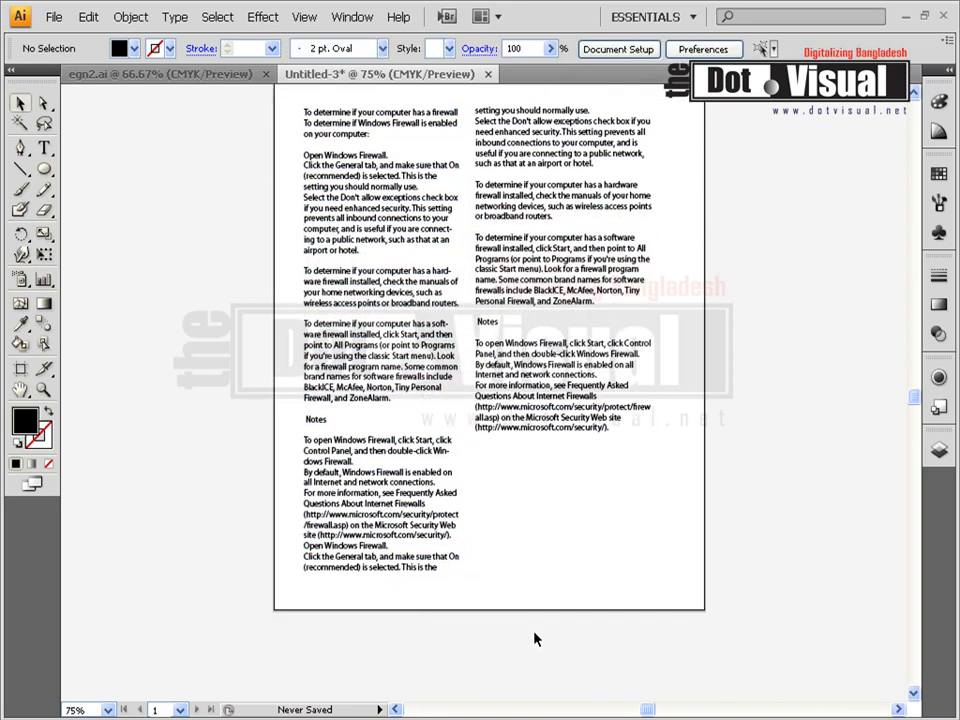
click(432, 575)
drag(381, 575, 381, 546)
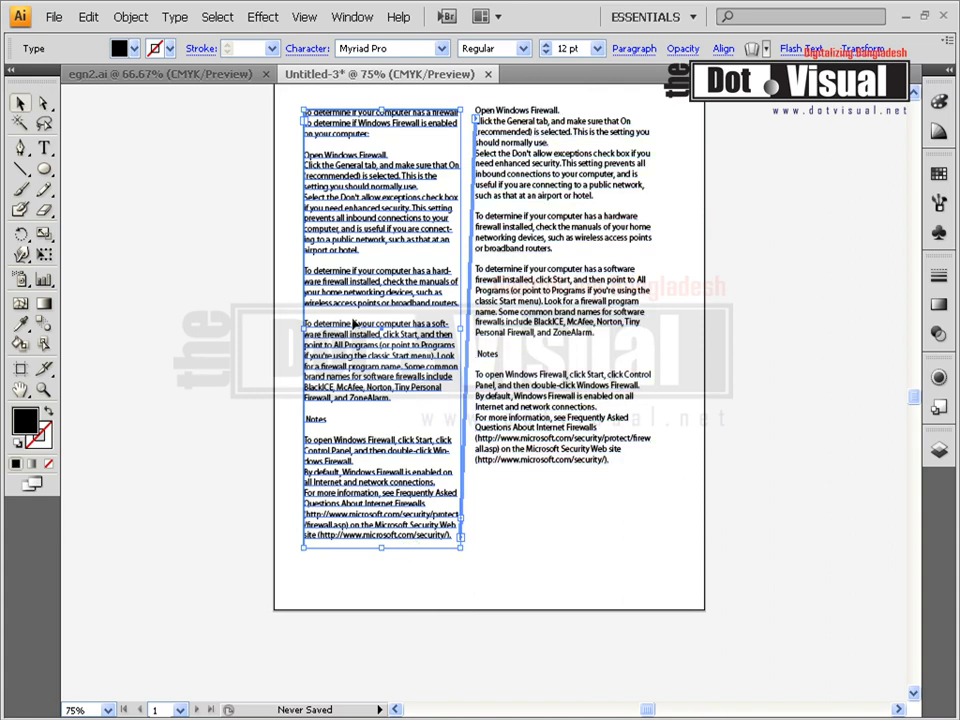
click(521, 167)
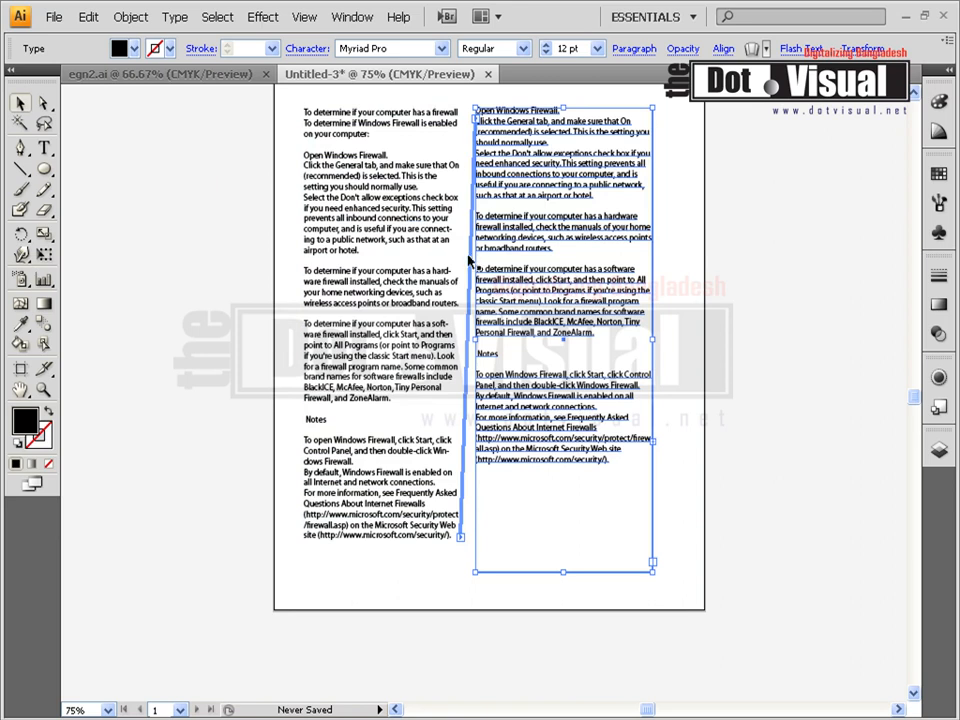
click(371, 482)
drag(383, 548, 381, 590)
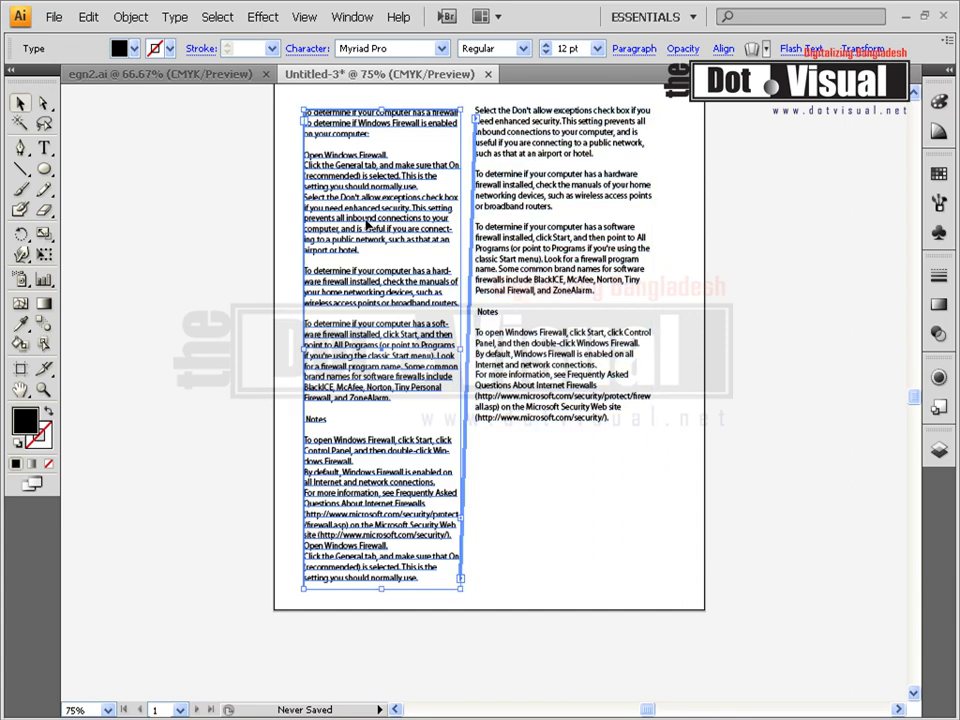
Shorten the right column's text frame so that it holds only the first two paragraphs at the top of the page
scroll(405, 383, up, 1)
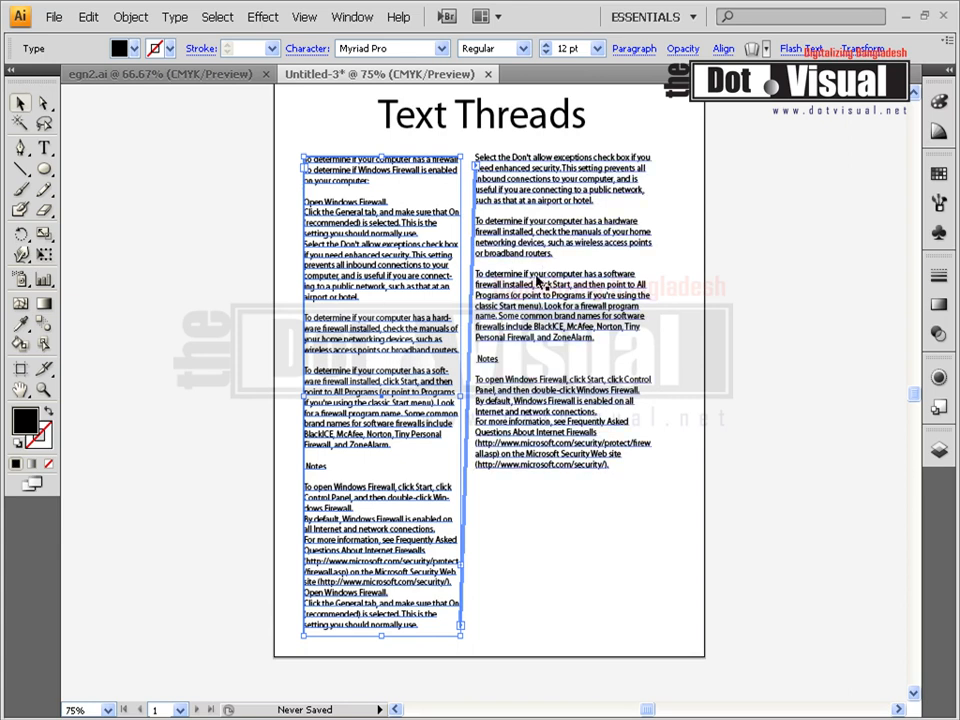
scroll(519, 372, down, 1)
scroll(519, 372, up, 3)
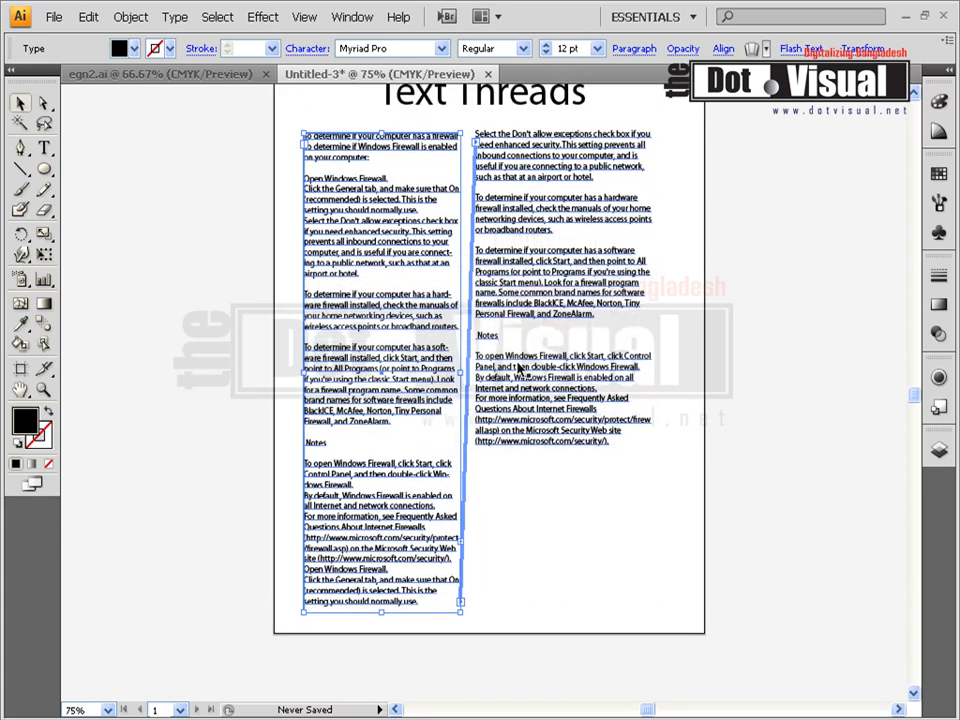
scroll(522, 366, down, 2)
click(522, 366)
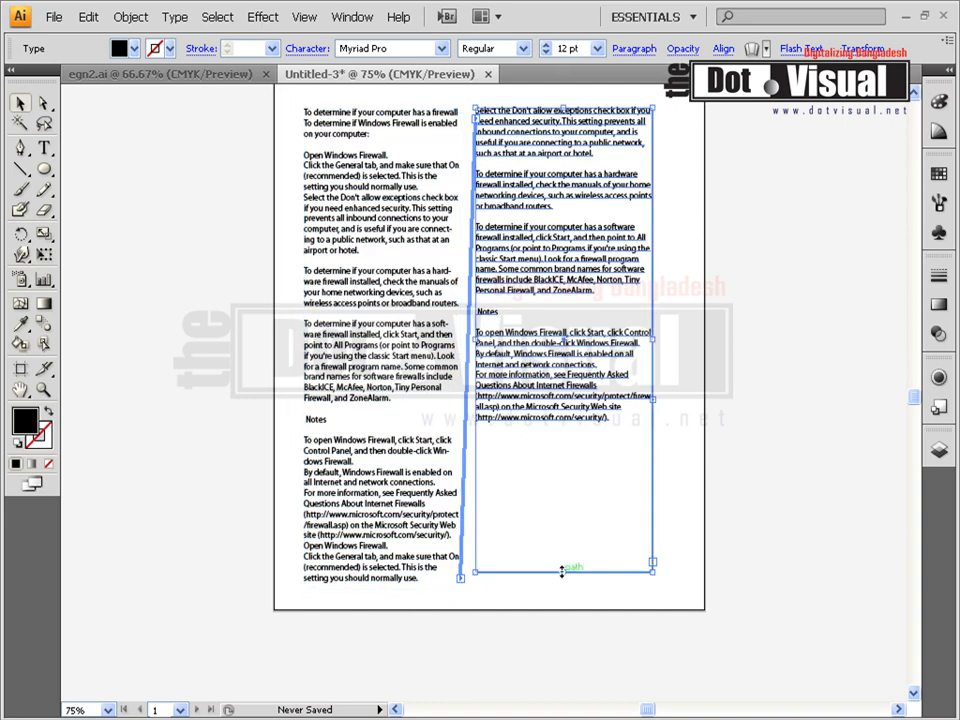
mouse_move(561, 553)
mouse_down()
mouse_move(549, 216)
mouse_move(549, 226)
mouse_up()
click(563, 332)
Draw a large black-filled ellipse in the empty space directly below the shortened right column
click(44, 169)
drag(459, 216, 673, 405)
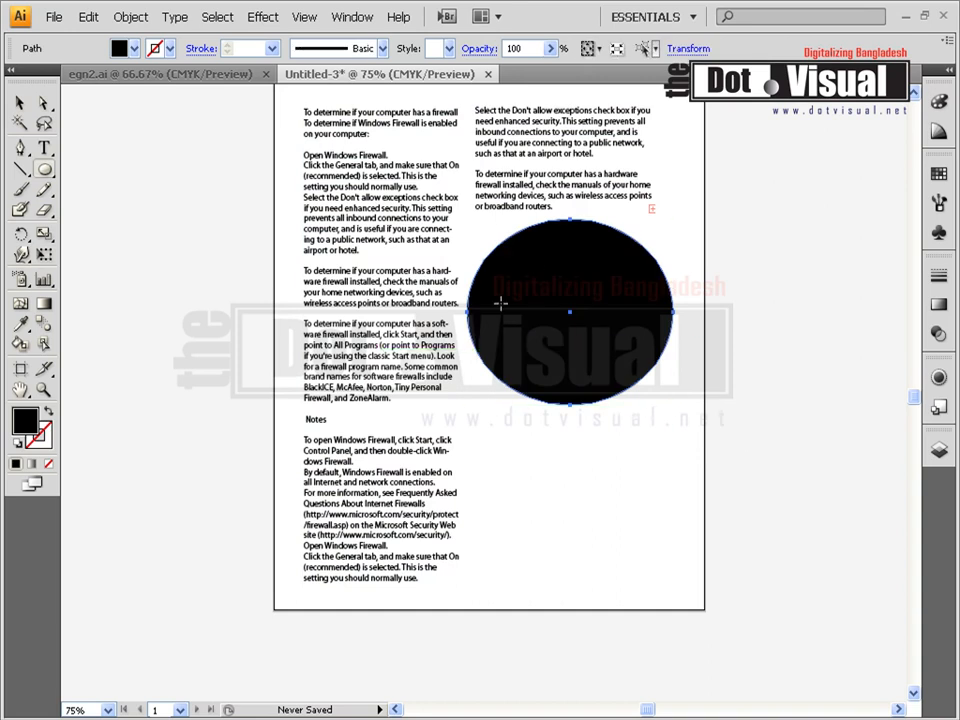
click(20, 103)
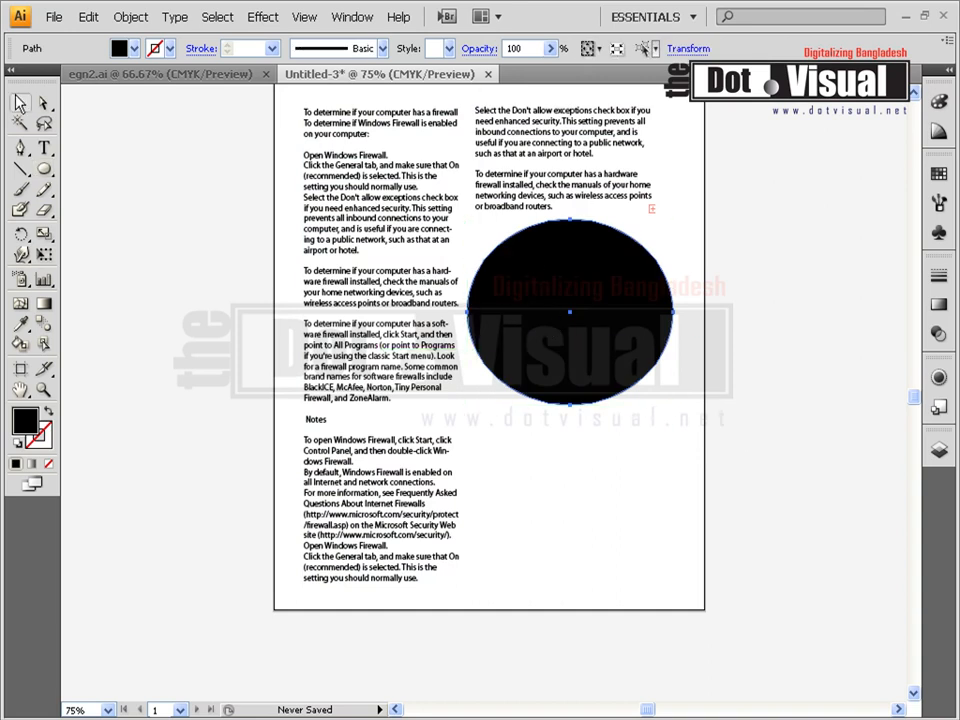
Thread the right column's overflow text into a new frame drawn beneath the ellipse, keeping it within the page
click(632, 205)
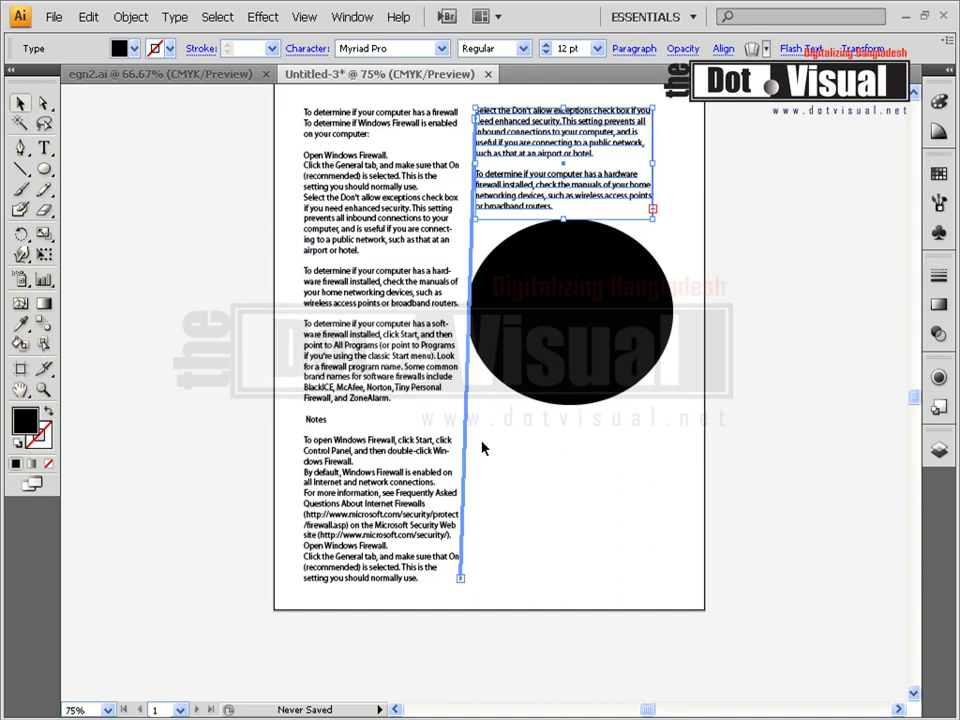
click(652, 210)
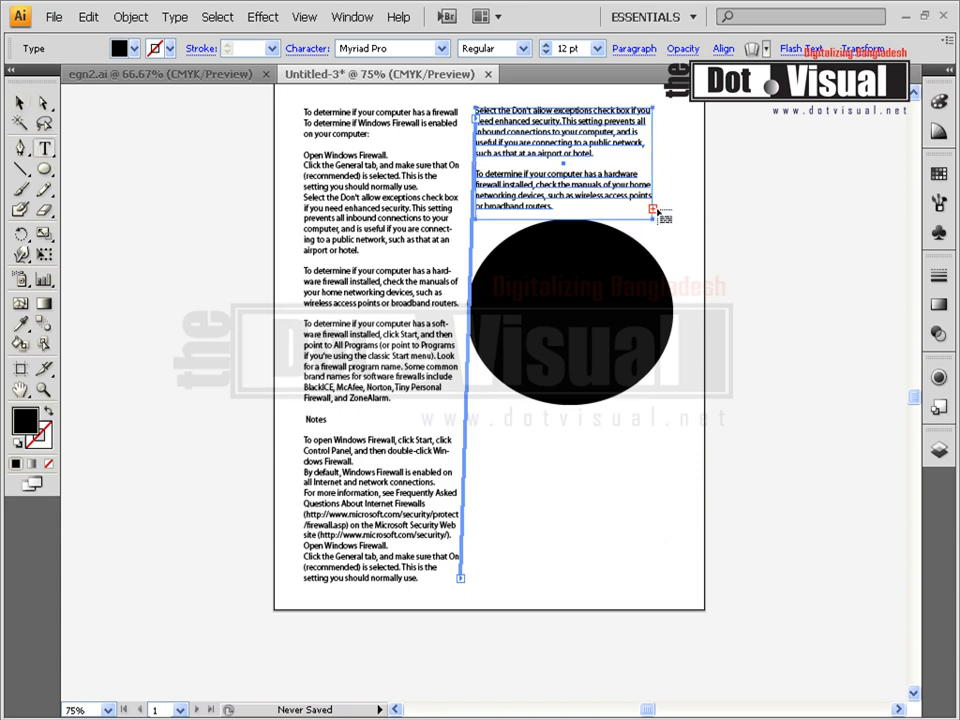
drag(480, 410, 678, 590)
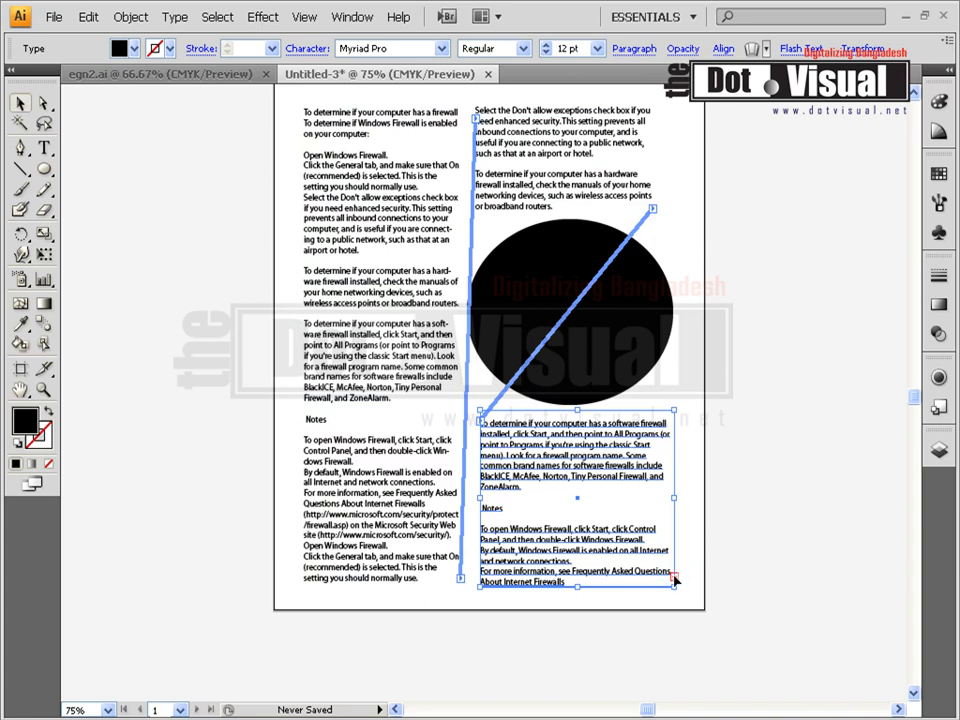
drag(577, 588, 576, 666)
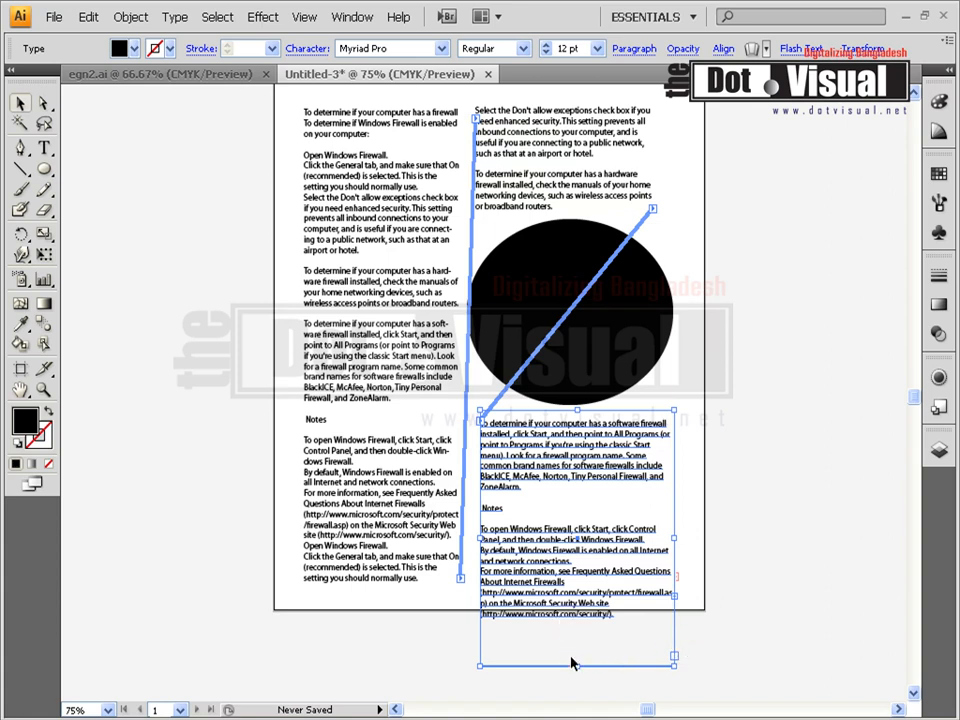
mouse_move(576, 668)
mouse_down()
mouse_move(574, 690)
mouse_move(574, 588)
mouse_up()
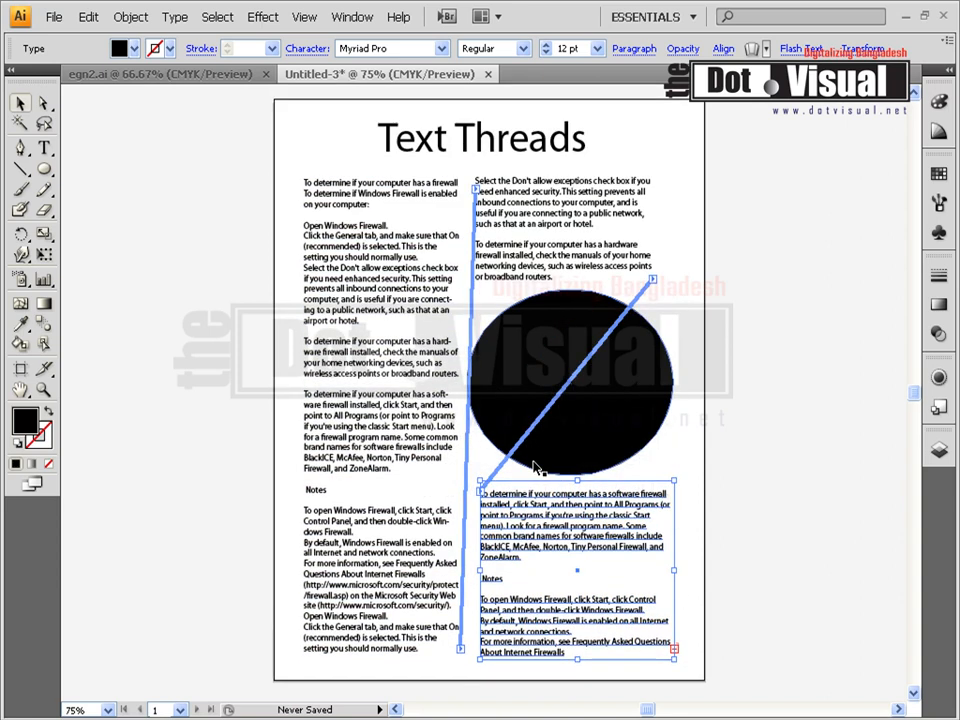
Widen the text frames above and below the ellipse toward the page's right edge
scroll(500, 420, up, 3)
click(590, 298)
drag(653, 258, 681, 260)
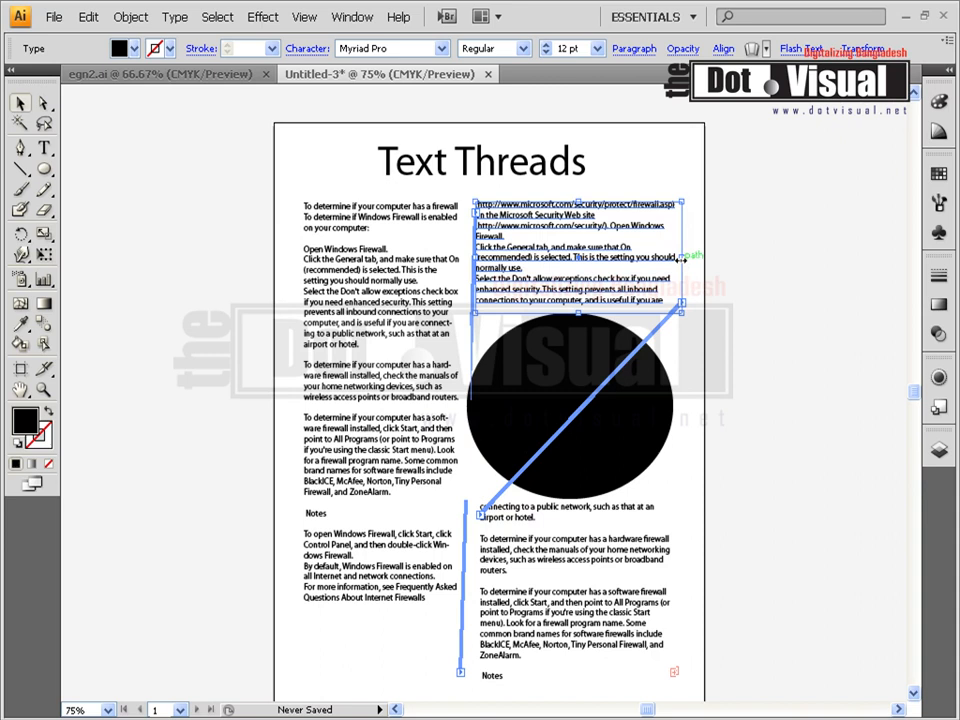
click(577, 628)
drag(675, 593, 689, 594)
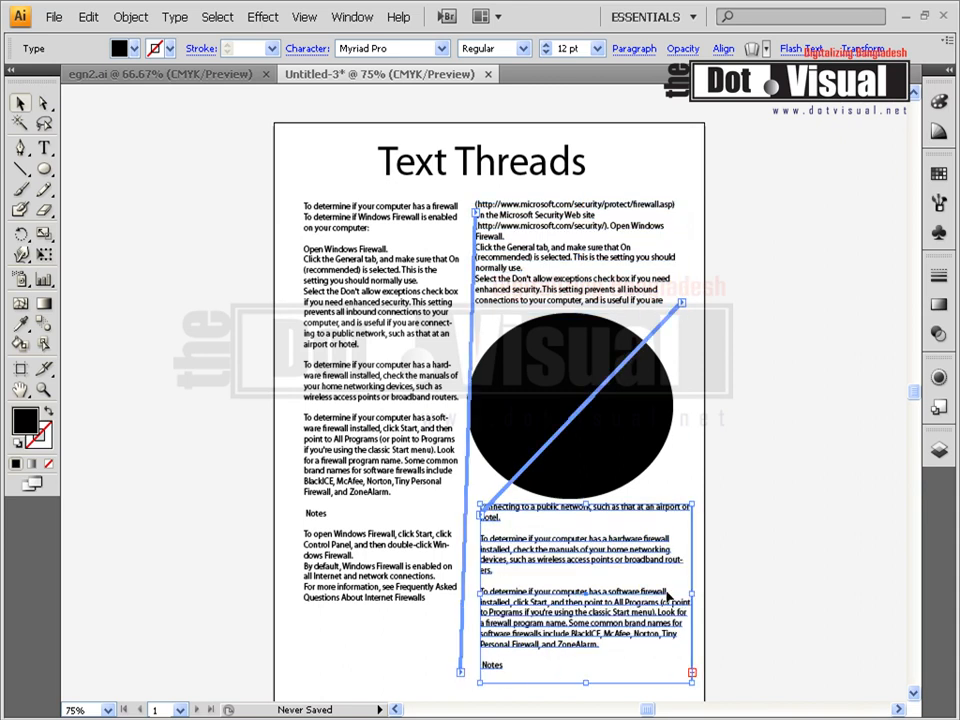
Widen the left column's text frame slightly on both of its sides
click(330, 450)
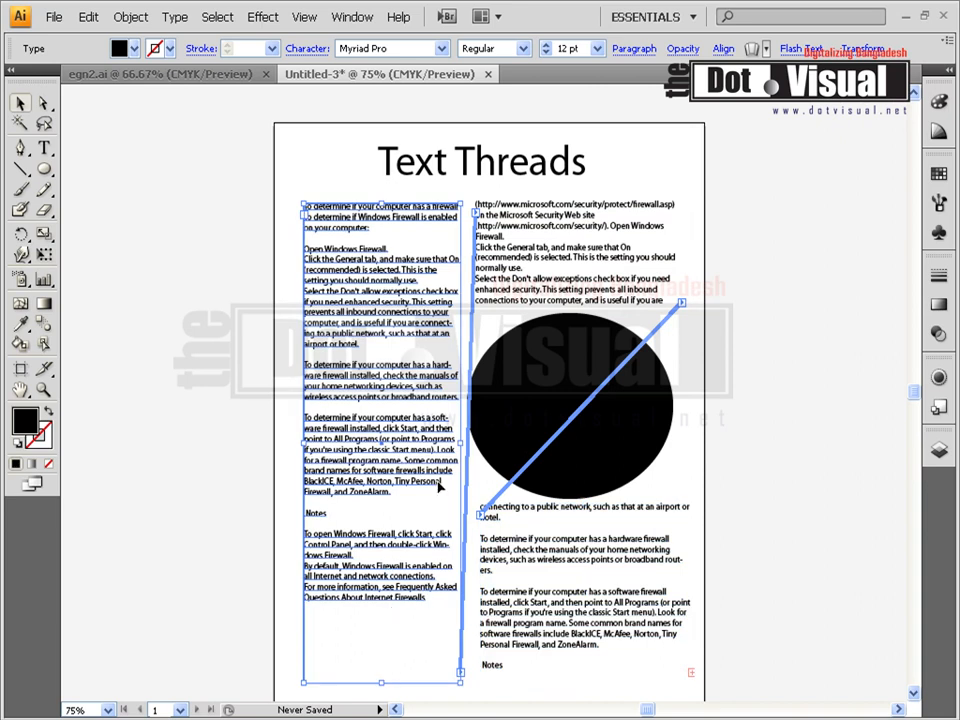
drag(461, 440, 467, 440)
drag(305, 440, 298, 441)
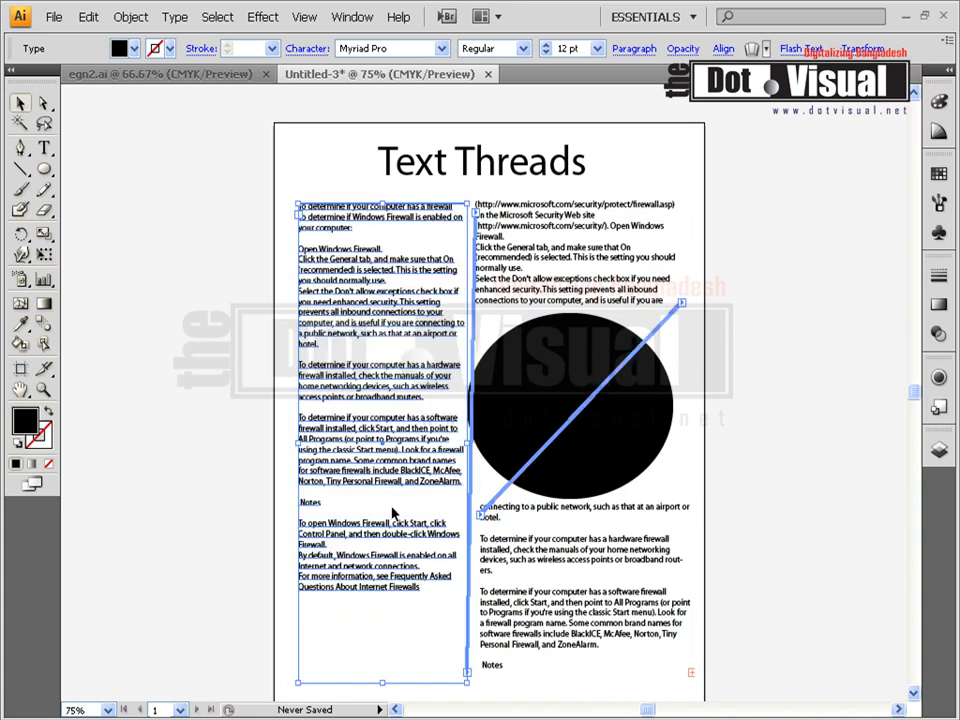
Widen the text frame above the ellipse so its right edge lines up with the frame below the ellipse
click(616, 634)
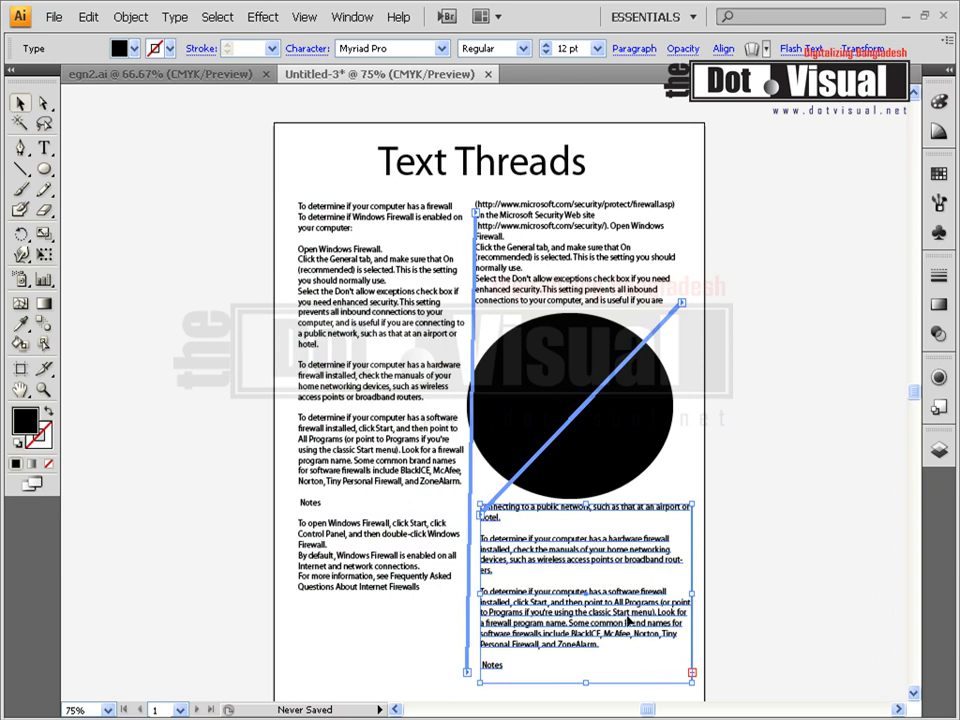
scroll(447, 451, down, 4)
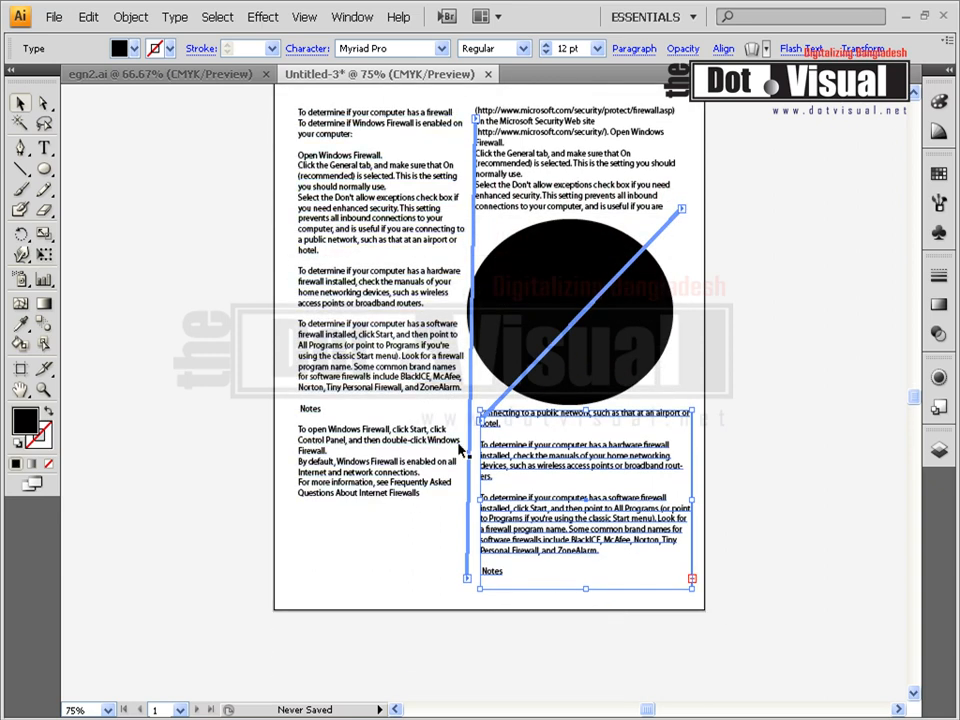
scroll(460, 485, up, 5)
click(686, 287)
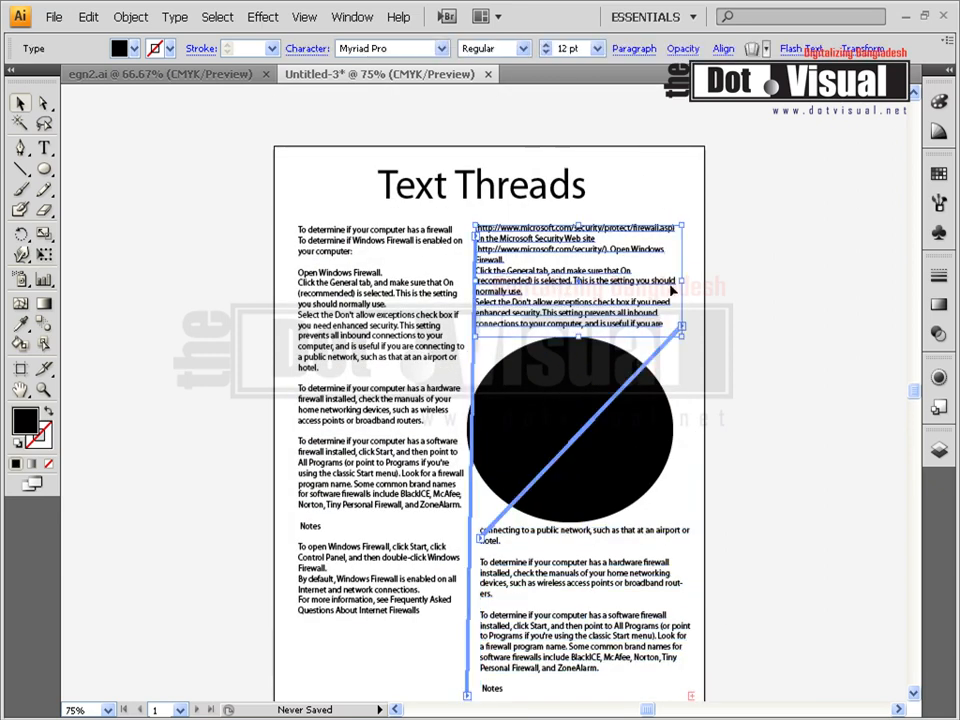
drag(682, 281, 692, 281)
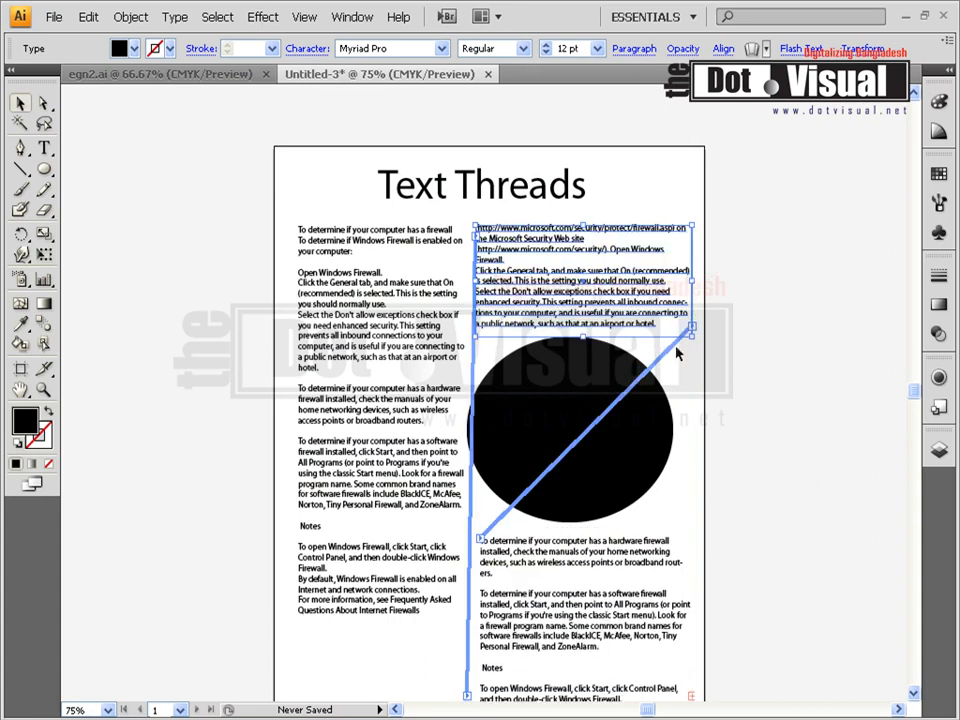
Enlarge the text frame below the ellipse by raising its top edge and extending both sides slightly outward
scroll(648, 402, down, 1)
scroll(652, 402, down, 3)
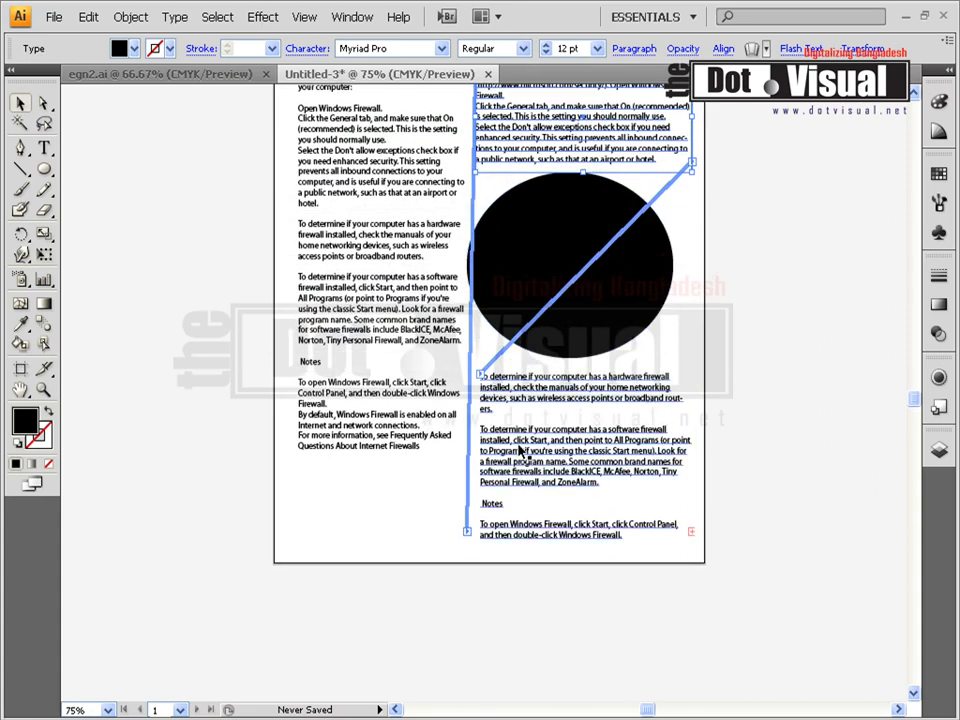
click(520, 455)
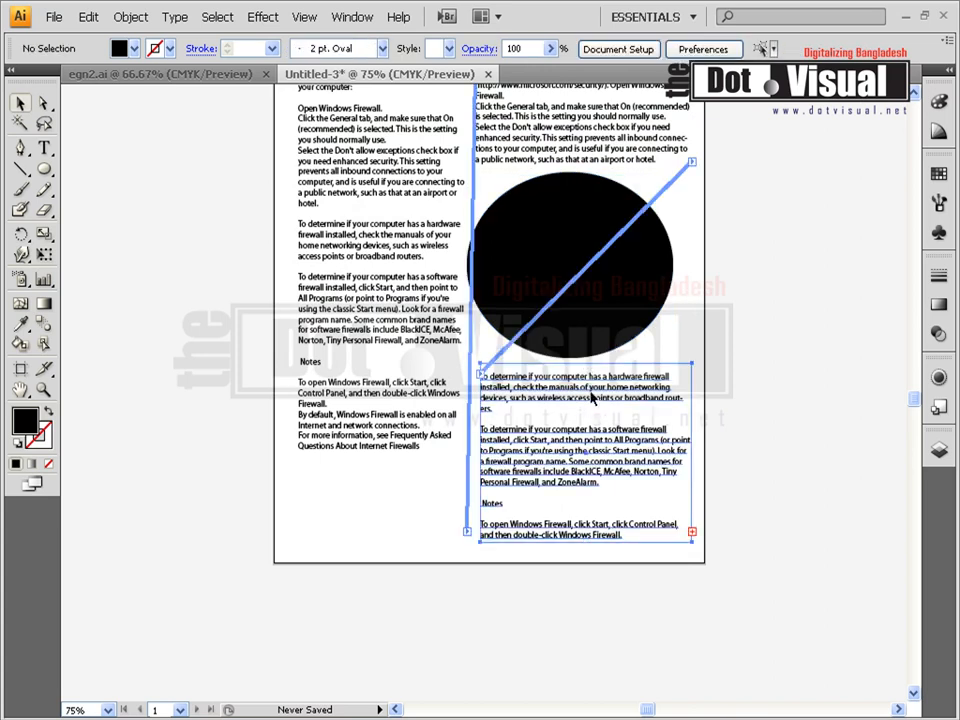
click(592, 398)
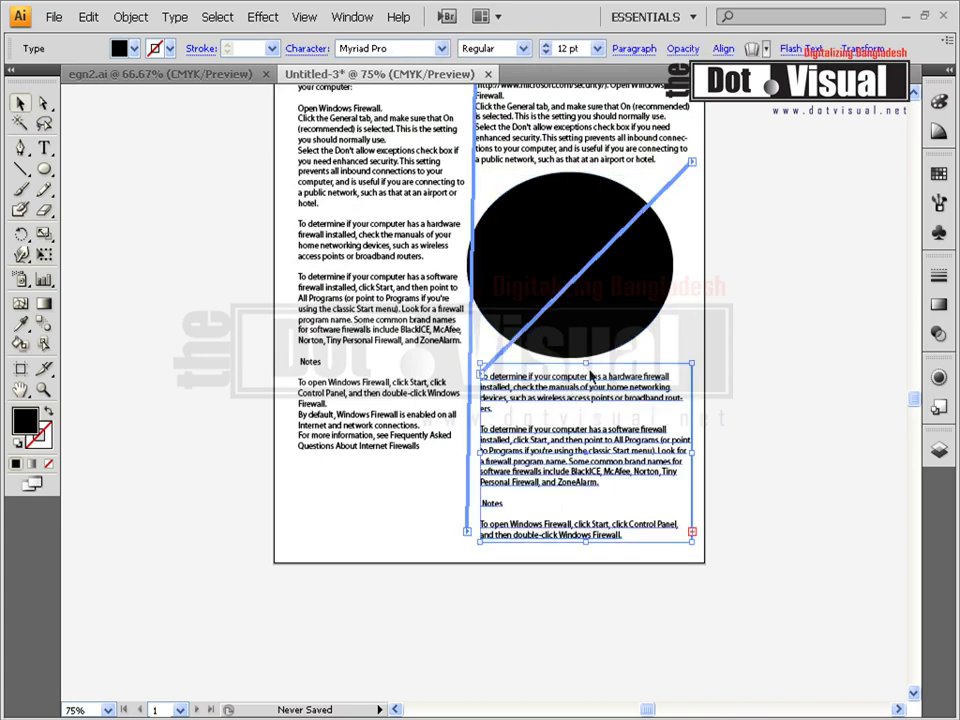
drag(586, 361, 583, 346)
drag(478, 447, 473, 447)
drag(692, 450, 697, 450)
Extend the text frame above the ellipse upward and toward the left column, and raise the left column's top edge to match
scroll(680, 437, up, 3)
scroll(680, 437, up, 2)
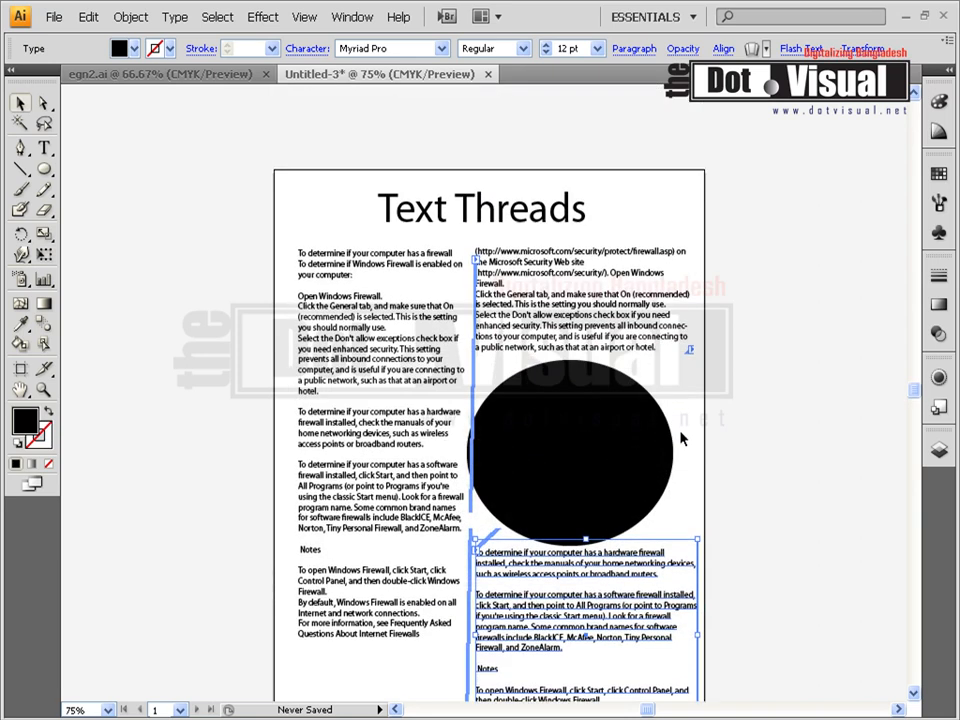
click(585, 250)
drag(585, 245, 583, 236)
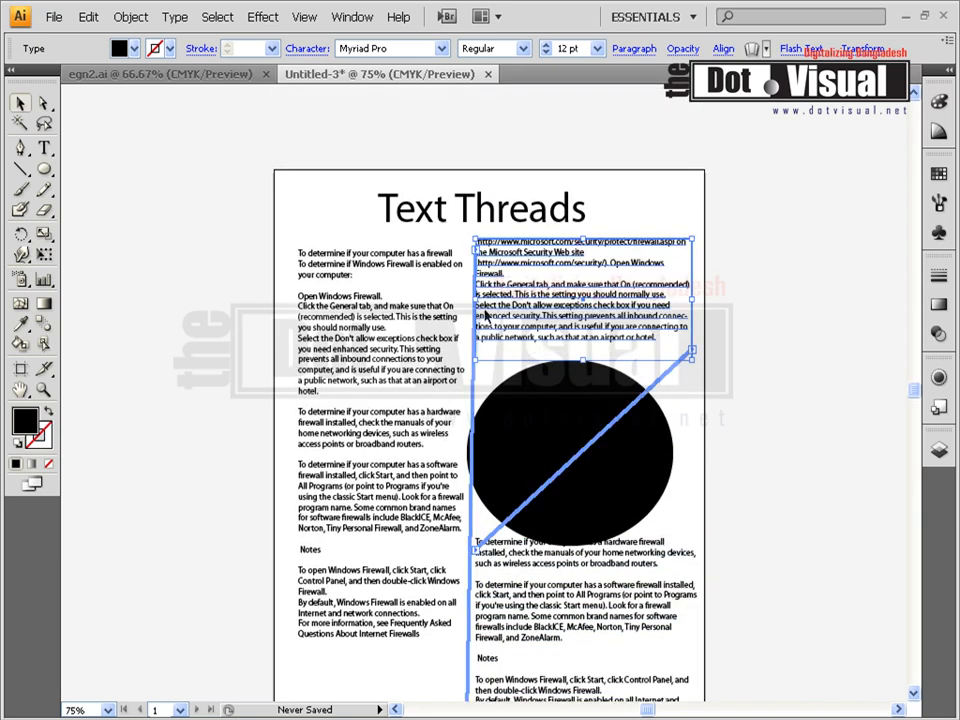
drag(477, 302, 468, 302)
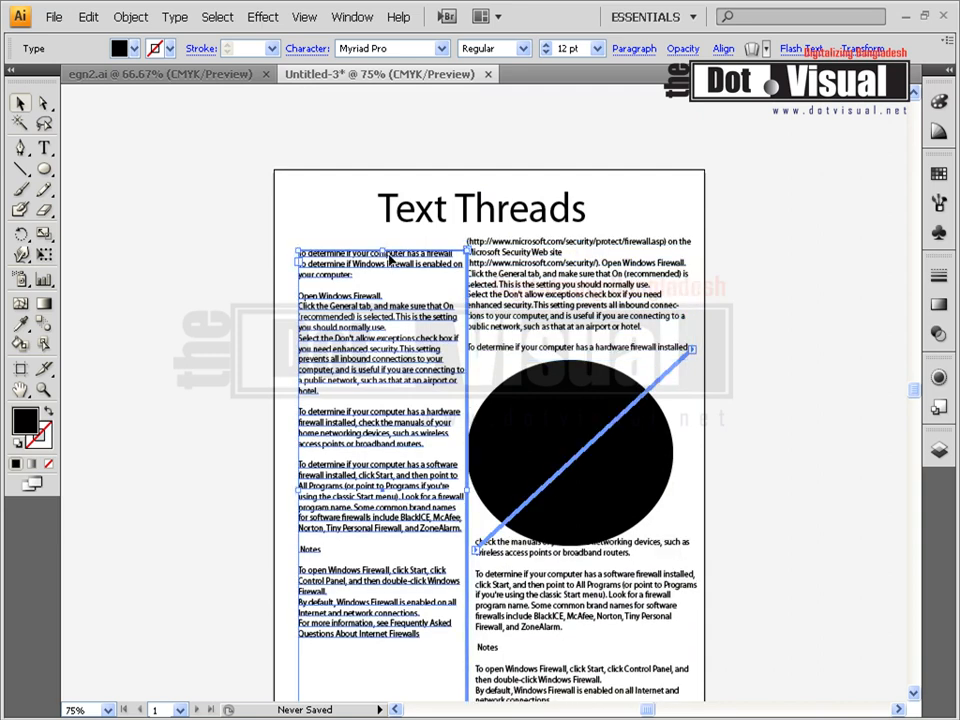
drag(378, 248, 382, 240)
click(746, 406)
Shrink the black ellipse slightly and reposition it in the gap between the right column's upper and lower text frames
scroll(748, 420, down, 5)
scroll(501, 425, up, 3)
drag(574, 408, 572, 400)
drag(467, 492, 489, 471)
mouse_move(572, 414)
mouse_down()
mouse_move(557, 414)
mouse_move(557, 423)
mouse_up()
scroll(625, 563, down, 3)
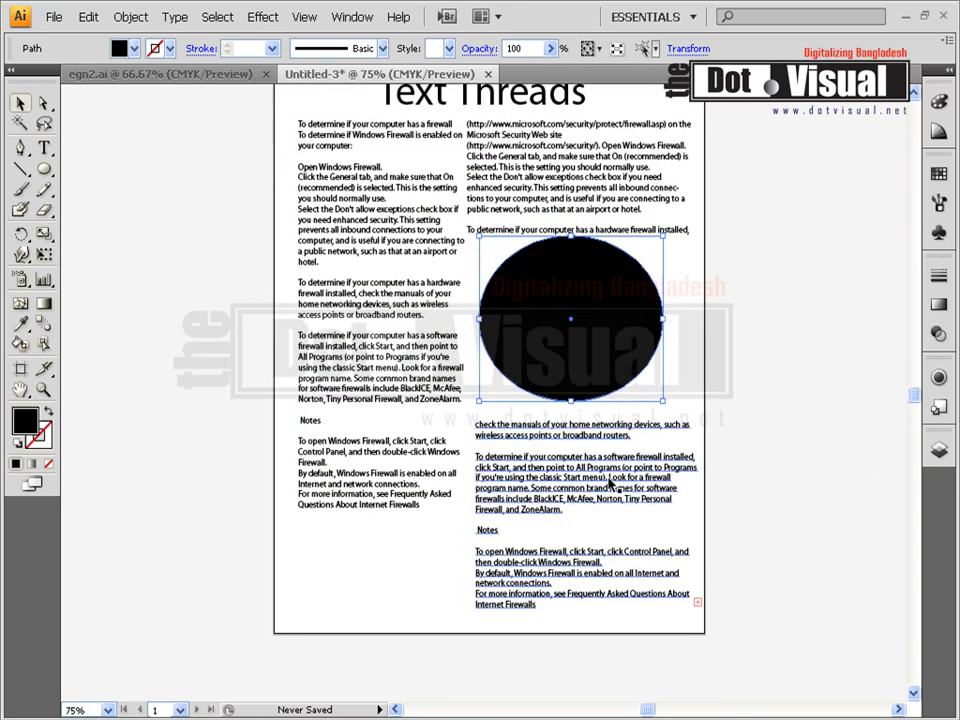
scroll(530, 570, up, 2)
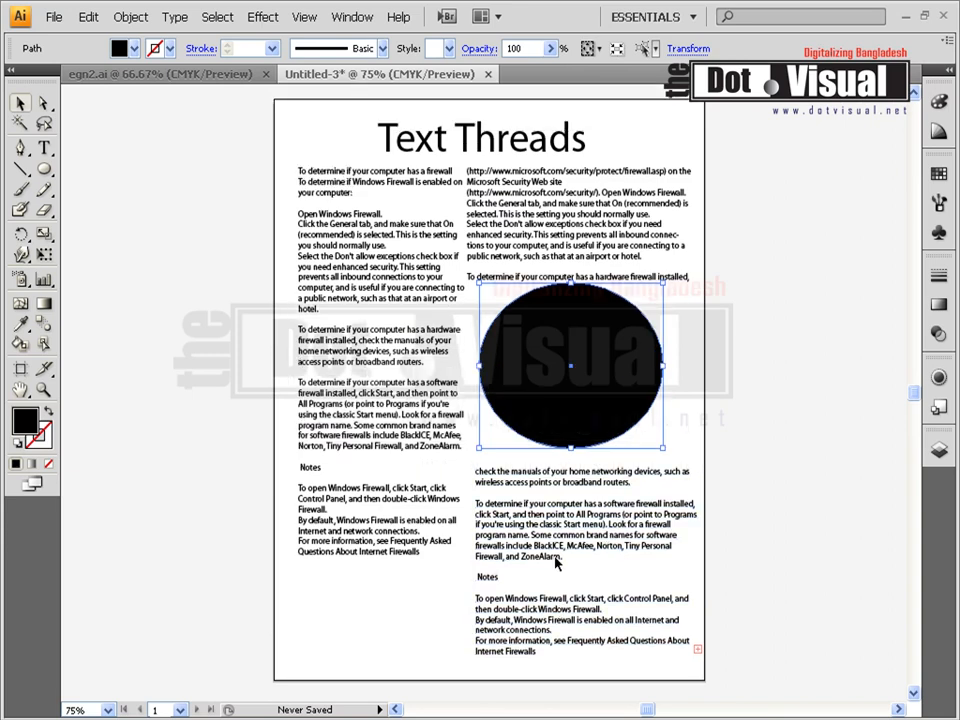